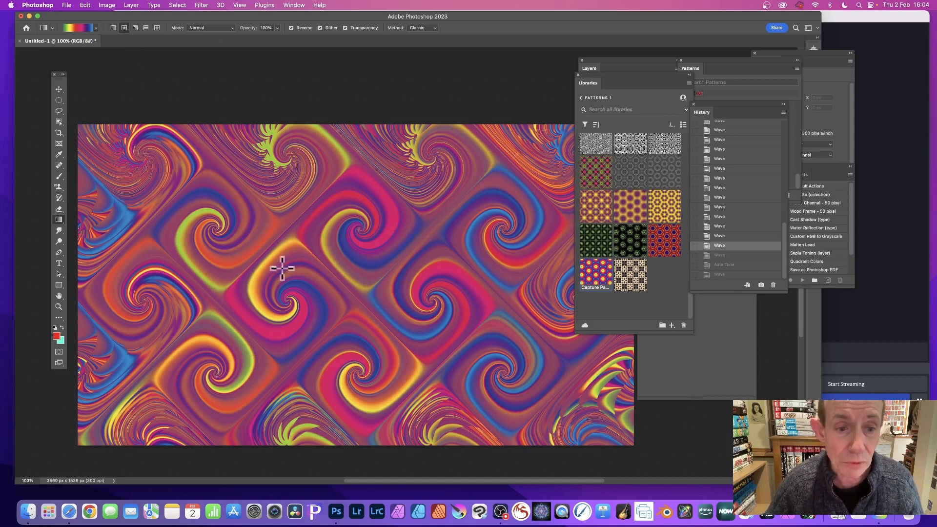
Step: Draw a small radial rainbow gradient near the middle of the canvas and start Extract from Image from the library
drag(328, 263, 359, 279)
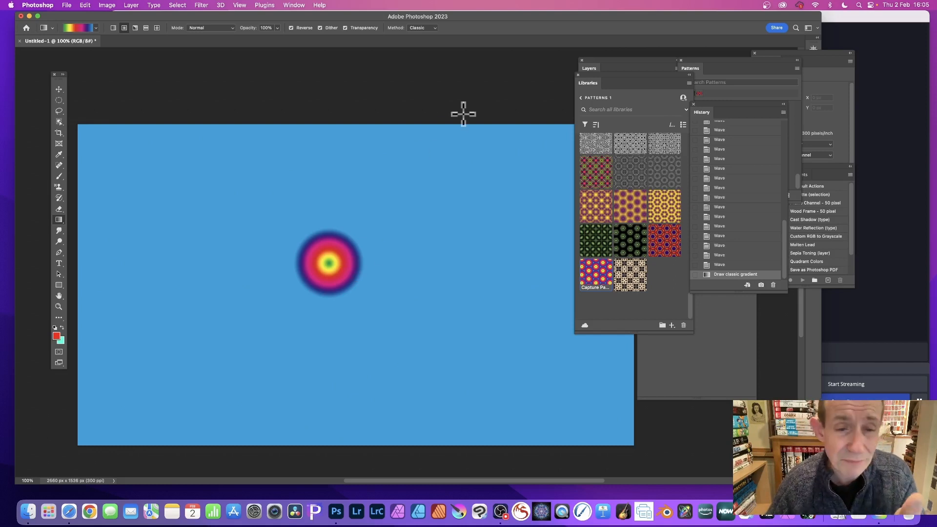
drag(596, 74, 475, 71)
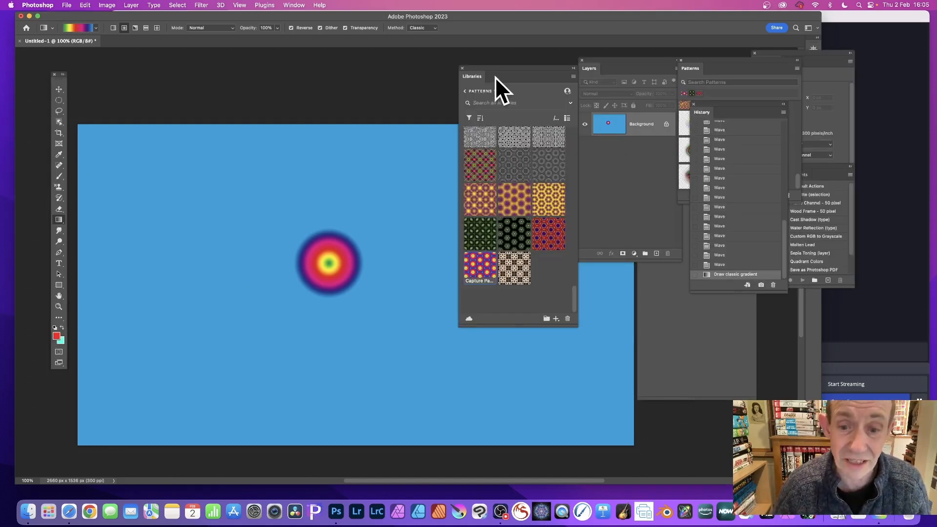
click(556, 318)
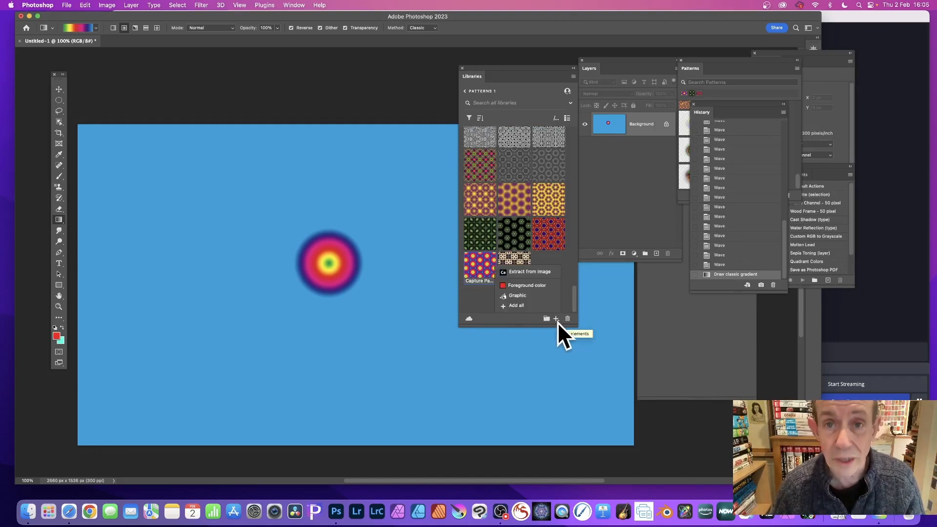
click(535, 272)
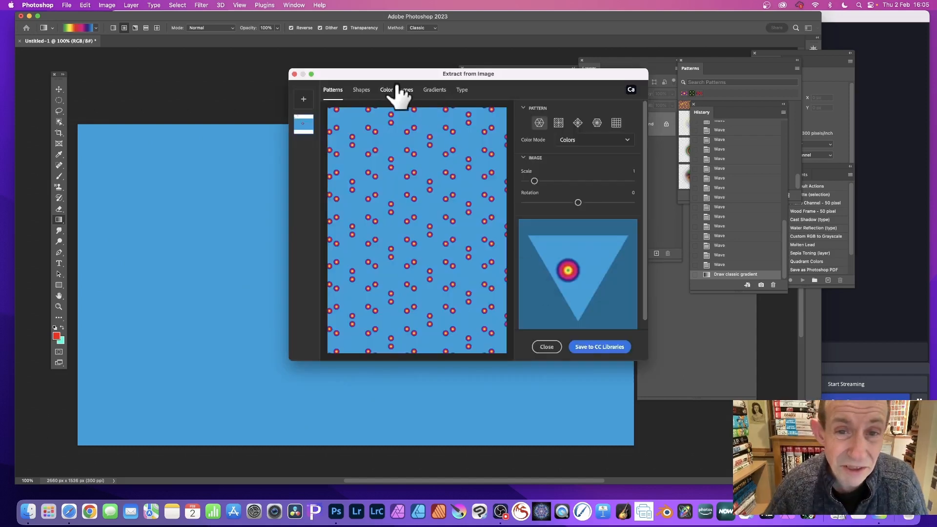
Step: Build a six-petal flower pattern with the fourth pattern geometry, image scale 6.7, and the gradient's centre placed just outside the sampling triangle
drag(391, 74, 474, 75)
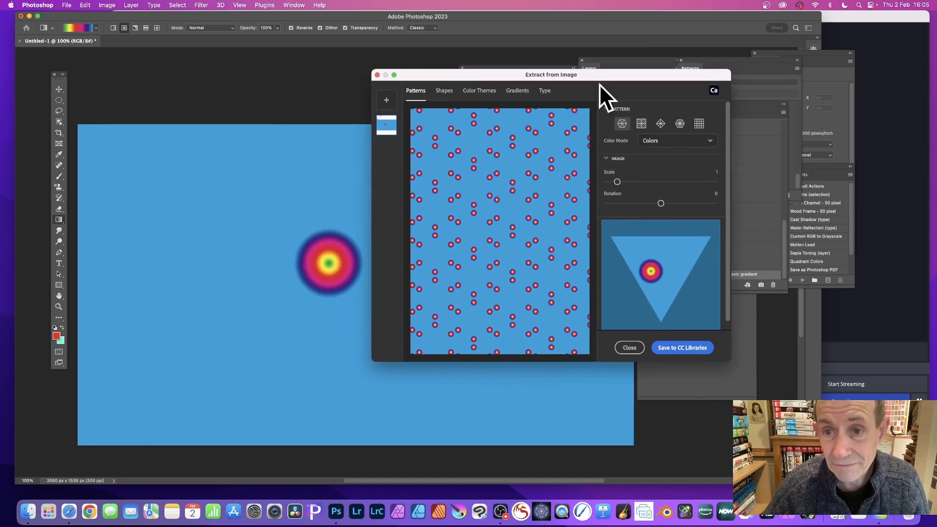
drag(594, 72, 521, 65)
click(606, 117)
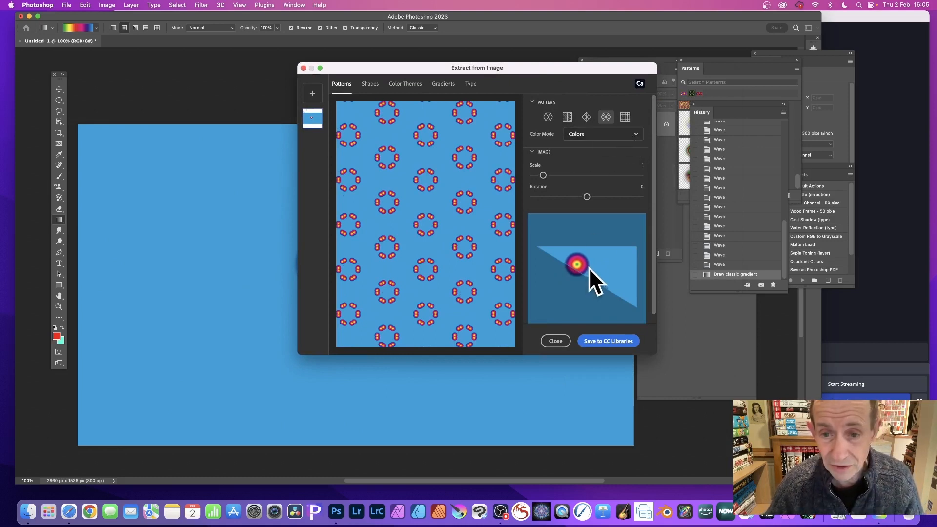
drag(543, 174, 599, 174)
drag(605, 283, 637, 290)
drag(569, 241, 595, 267)
drag(599, 166, 604, 166)
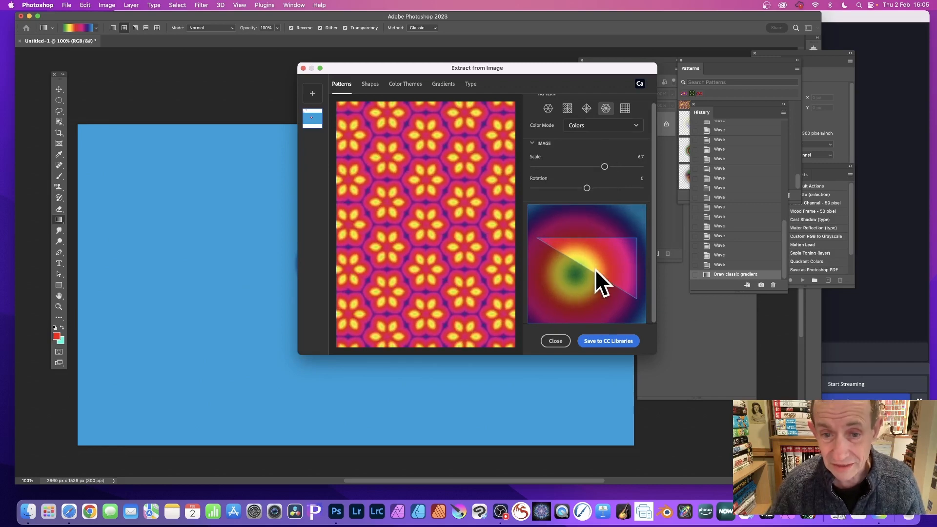
drag(595, 270, 585, 267)
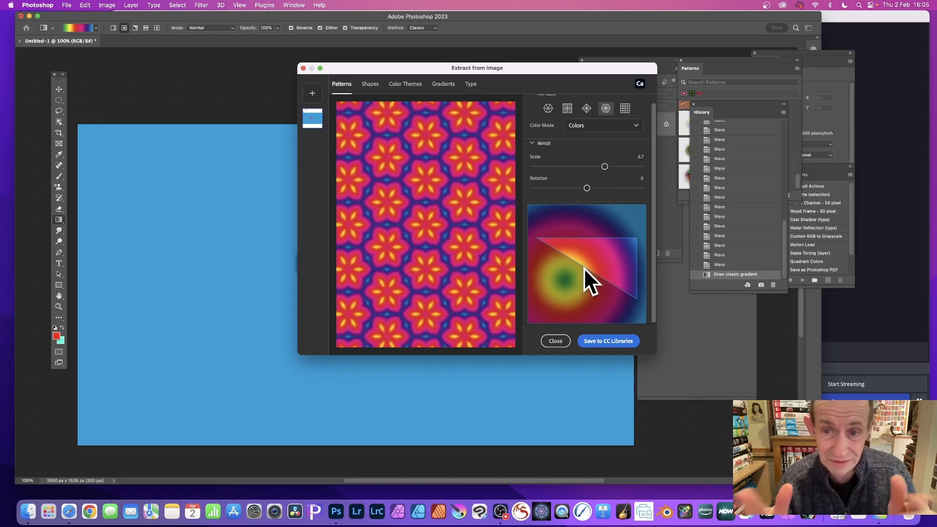
Step: Save the extracted flower pattern to CC Libraries and create a pattern preset from it
click(603, 342)
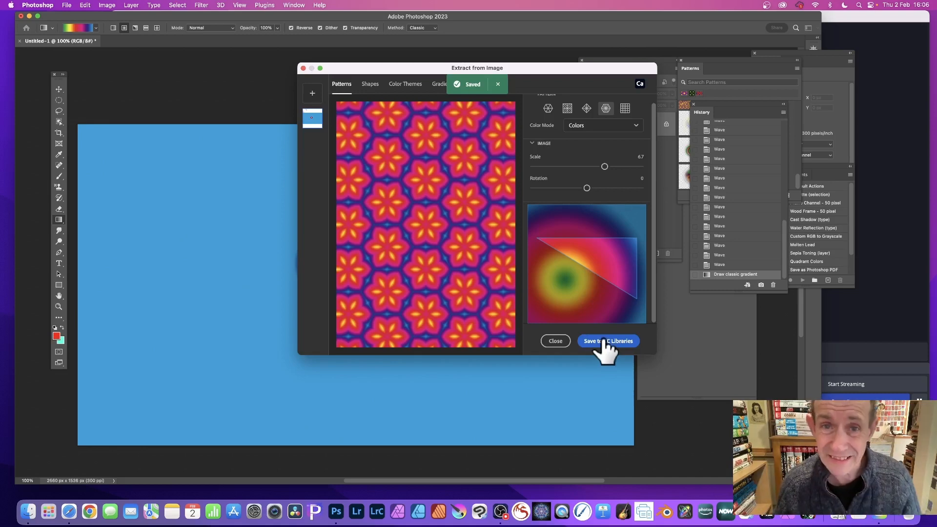
click(302, 69)
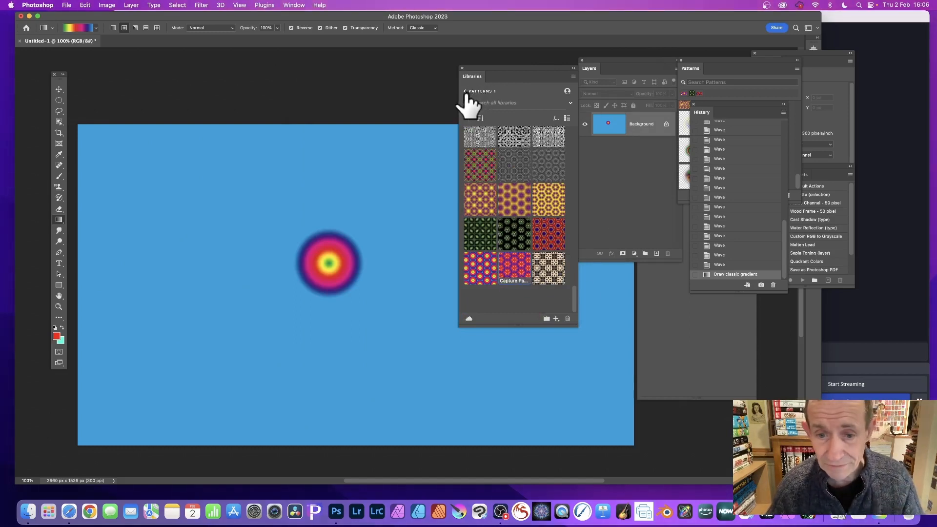
right_click(517, 264)
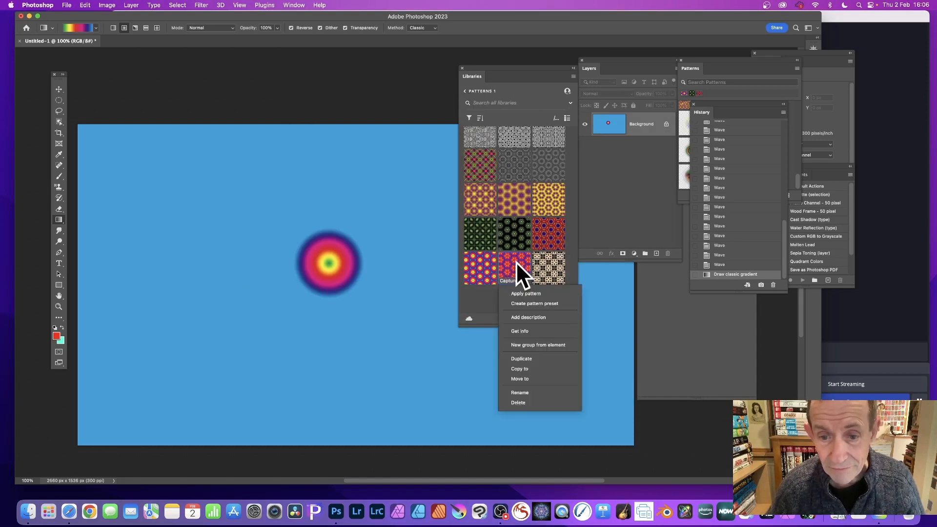
click(529, 303)
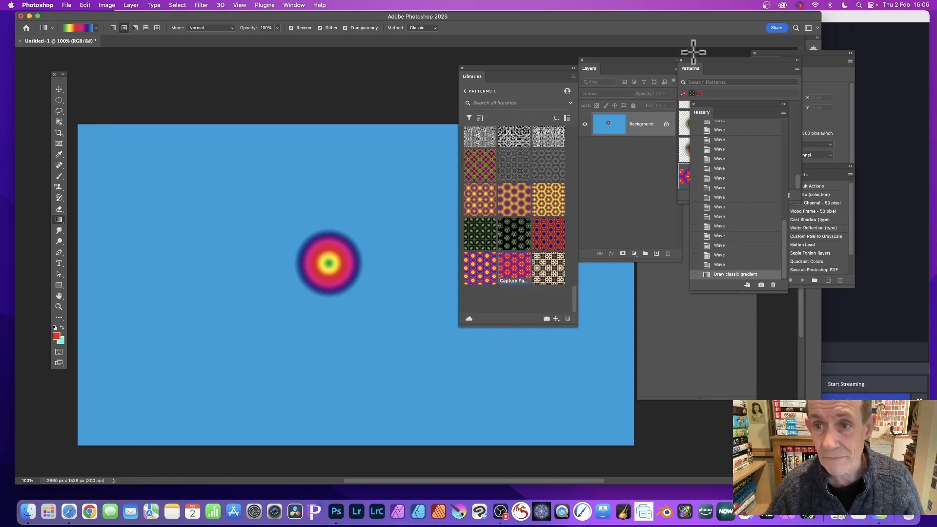
Step: Fill the canvas with the new flower pattern preset as a pattern fill layer and set its scale to 5%
drag(704, 69, 560, 59)
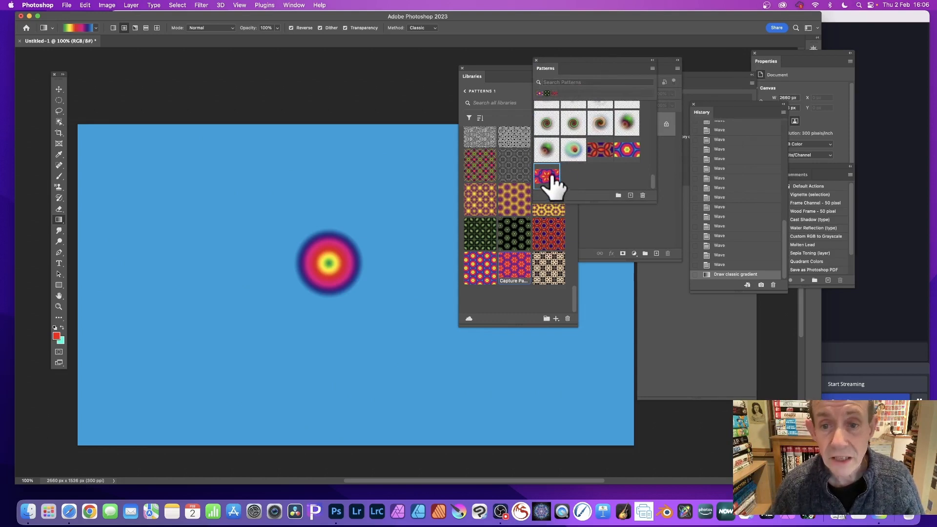
drag(550, 180, 330, 193)
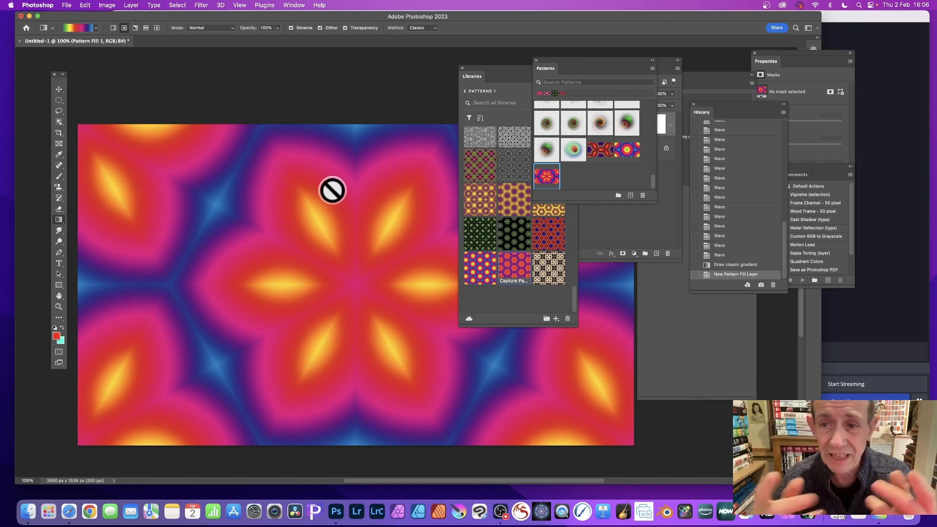
click(663, 222)
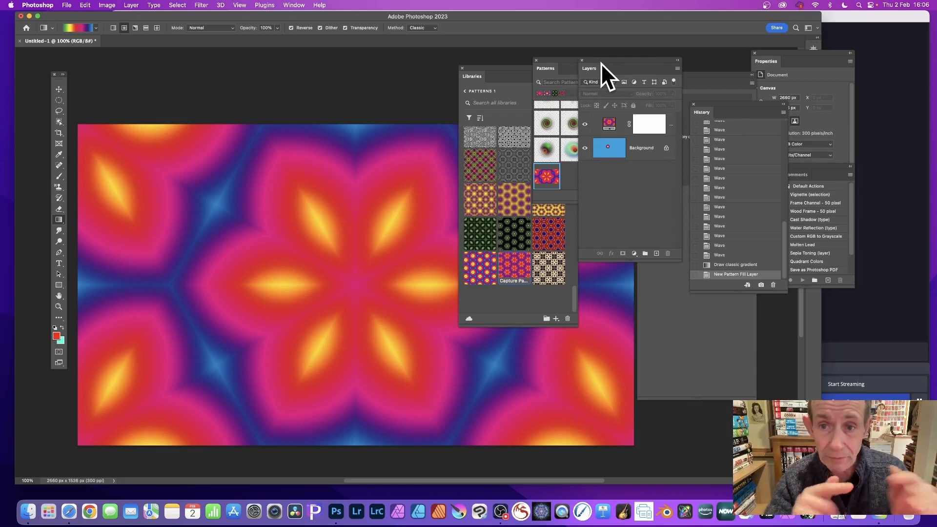
double_click(610, 123)
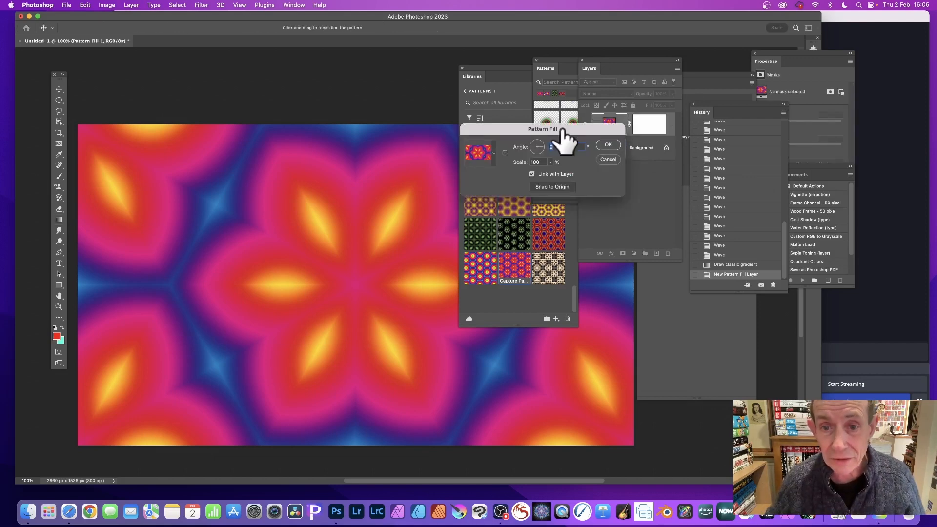
click(522, 161)
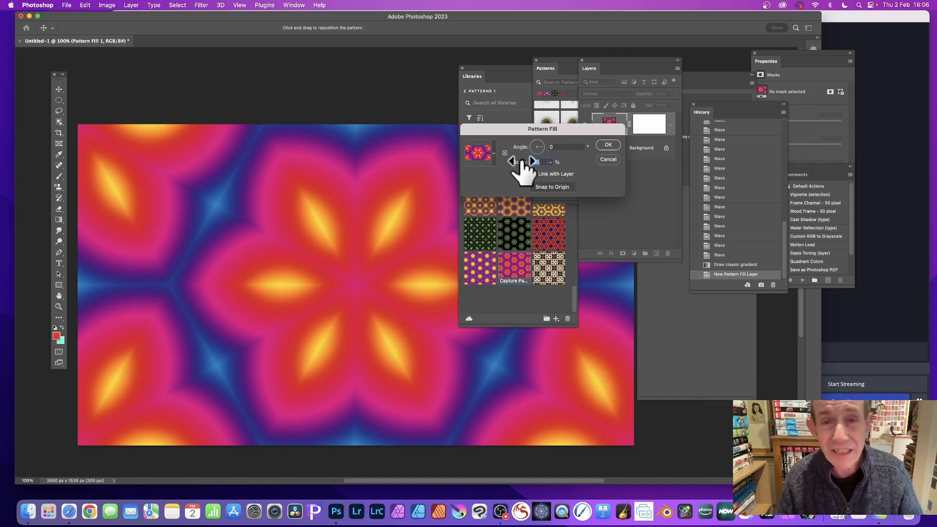
text(5)
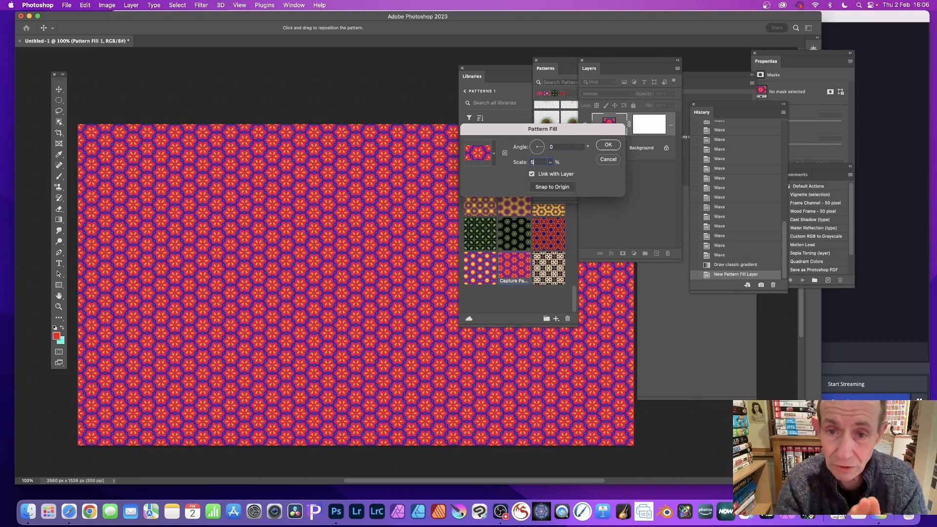
click(609, 145)
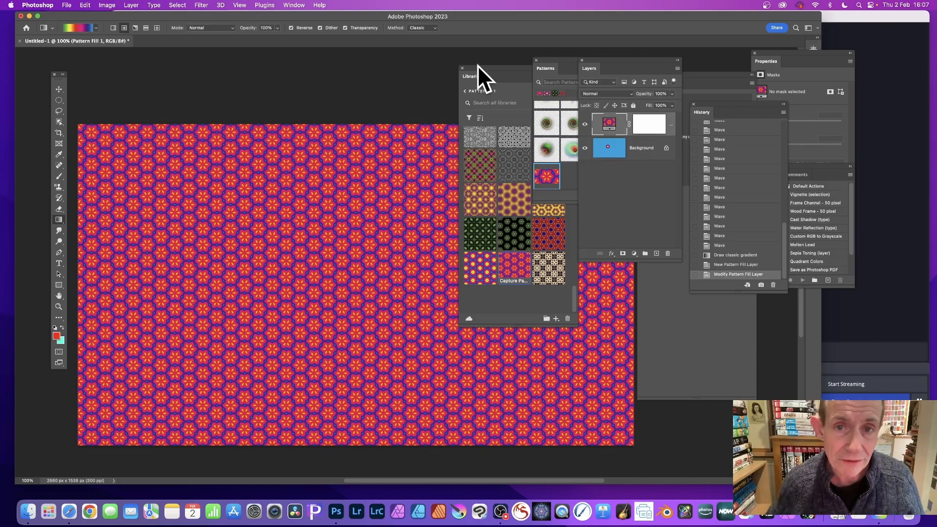
Step: Move the library out of the way and flatten the image
drag(477, 71, 661, 268)
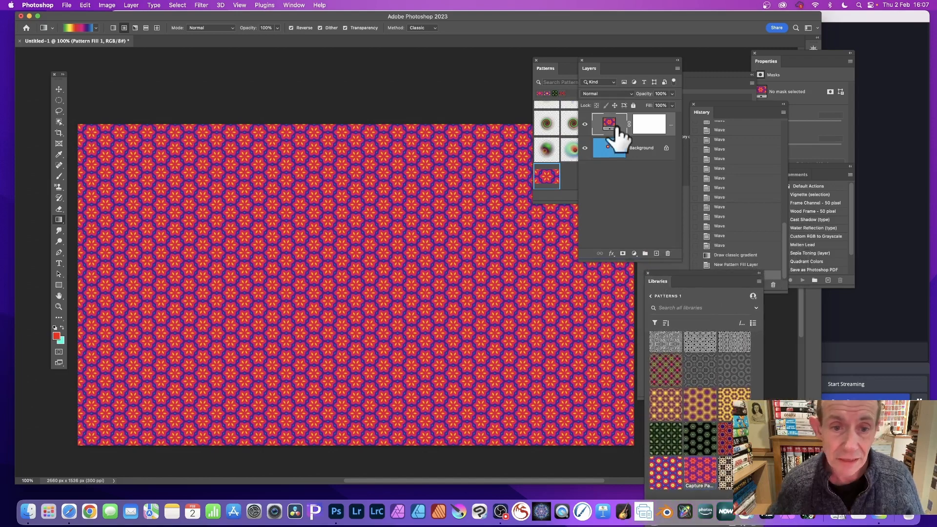
click(137, 4)
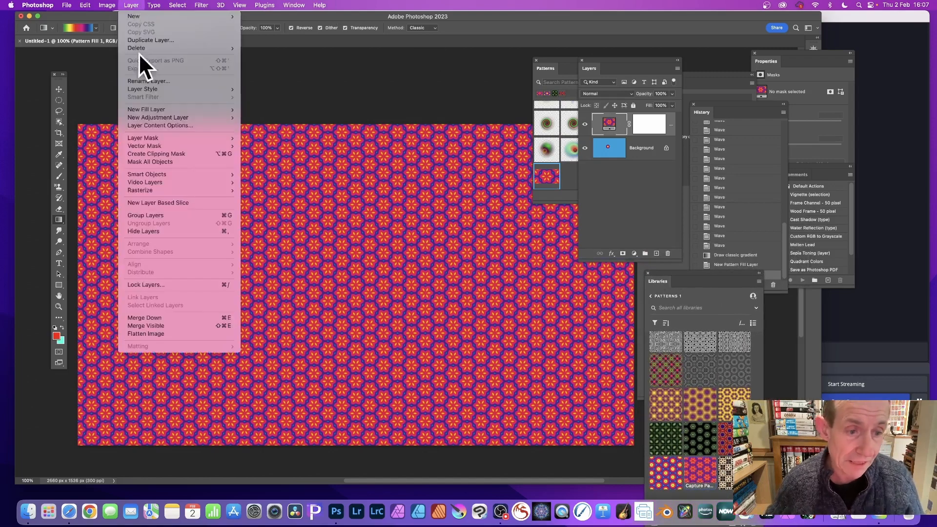
click(150, 333)
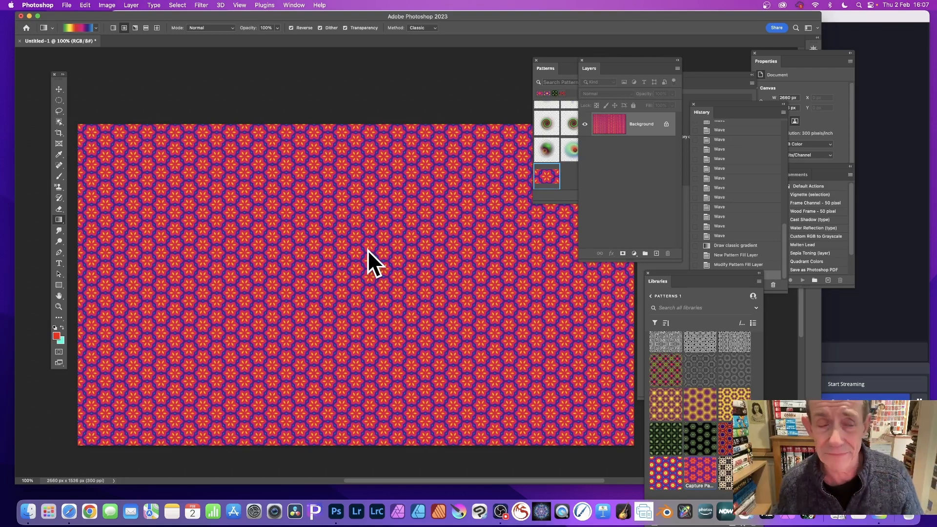
Step: Liquify the flower pattern with the Bloat tool to bulge a large round area at the image's centre
click(201, 5)
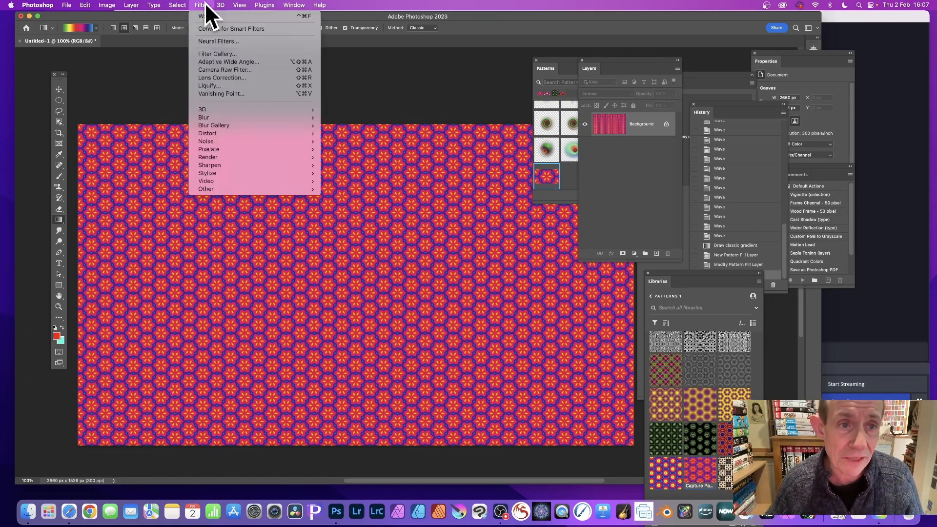
click(212, 86)
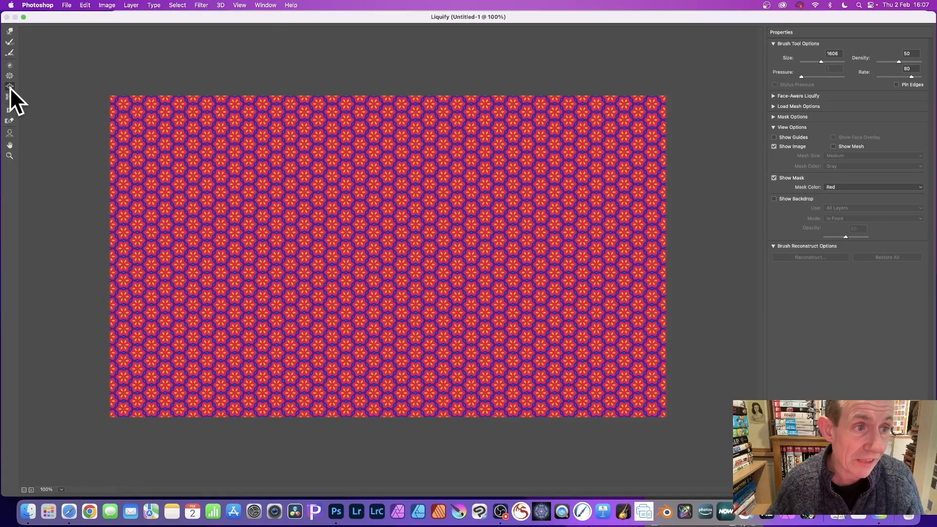
click(11, 87)
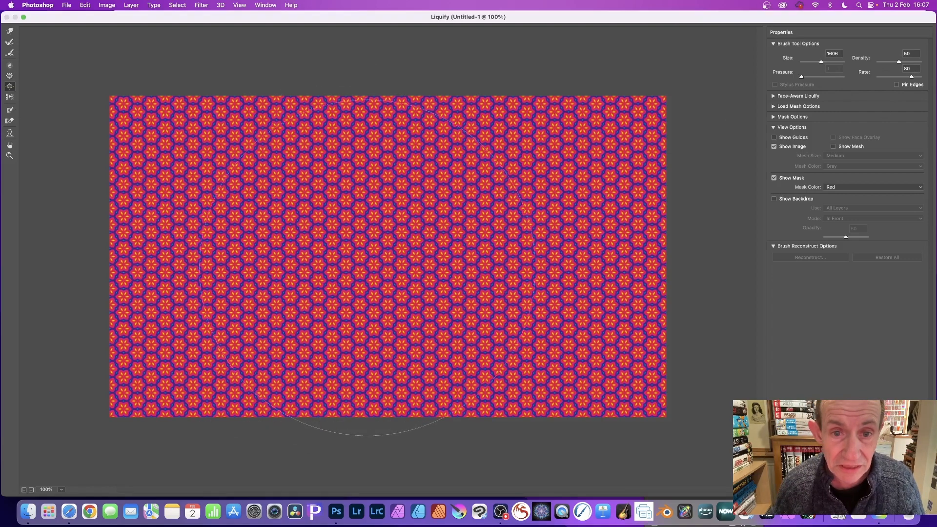
drag(373, 262, 375, 261)
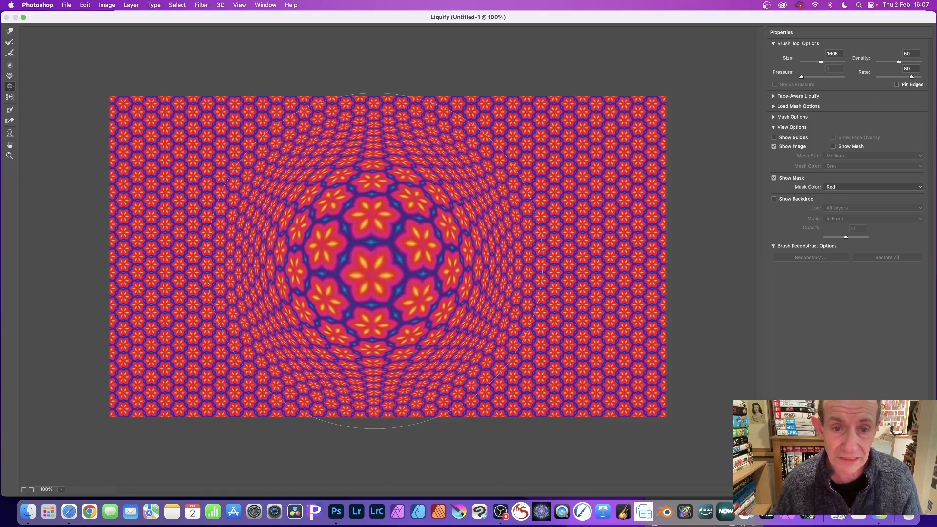
drag(375, 260, 374, 260)
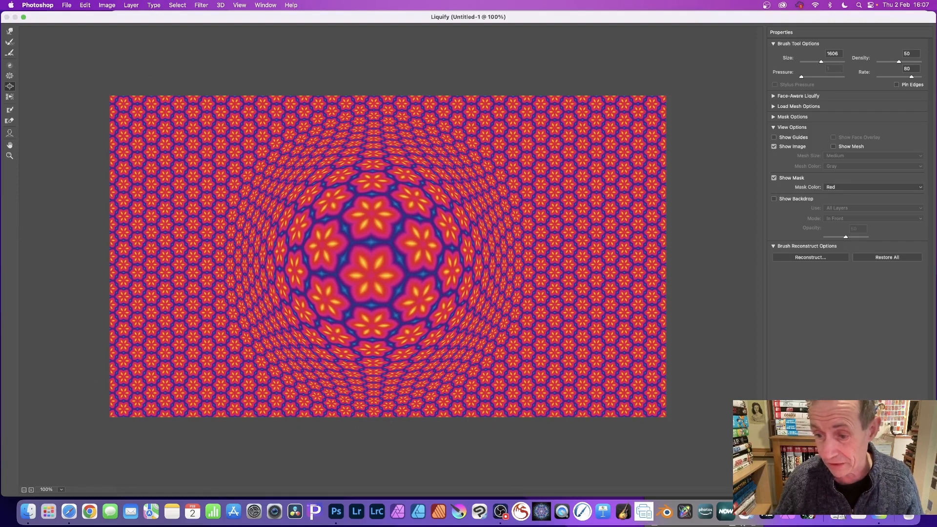
key(Return)
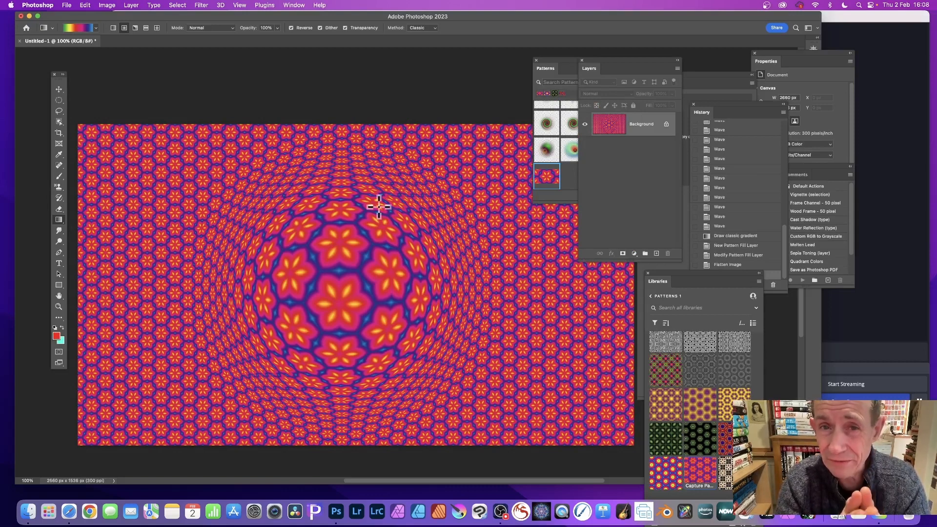
Step: Apply a Wave distortion with minimum wavelength 371, minimum amplitude 97 and maximum amplitude 422
click(201, 5)
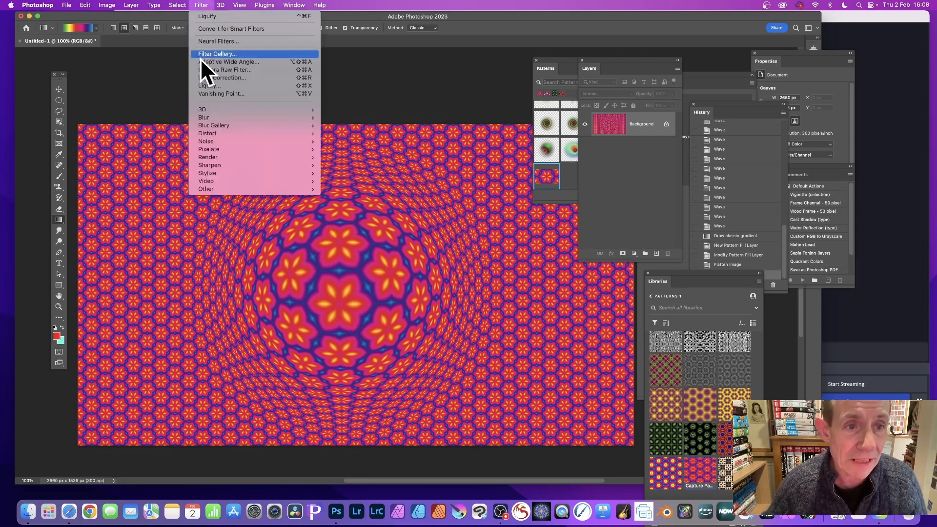
mouse_move(216, 134)
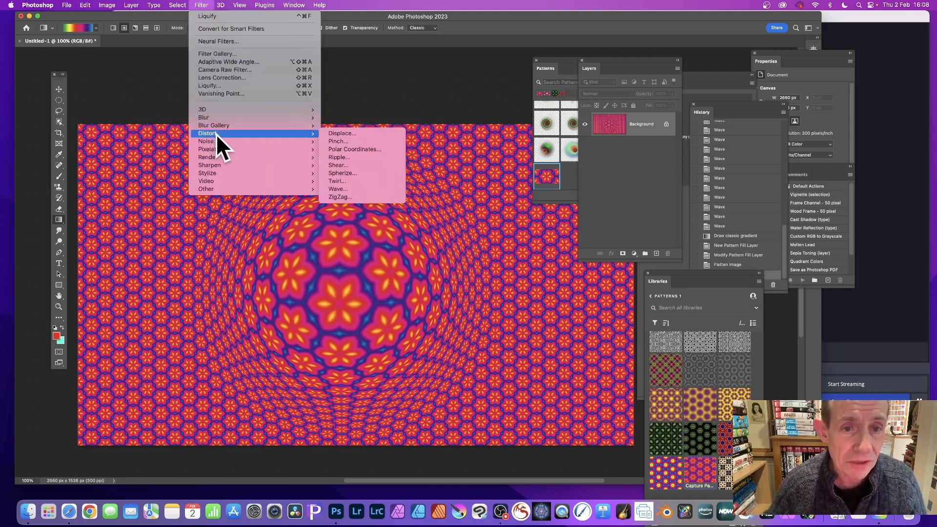
click(352, 189)
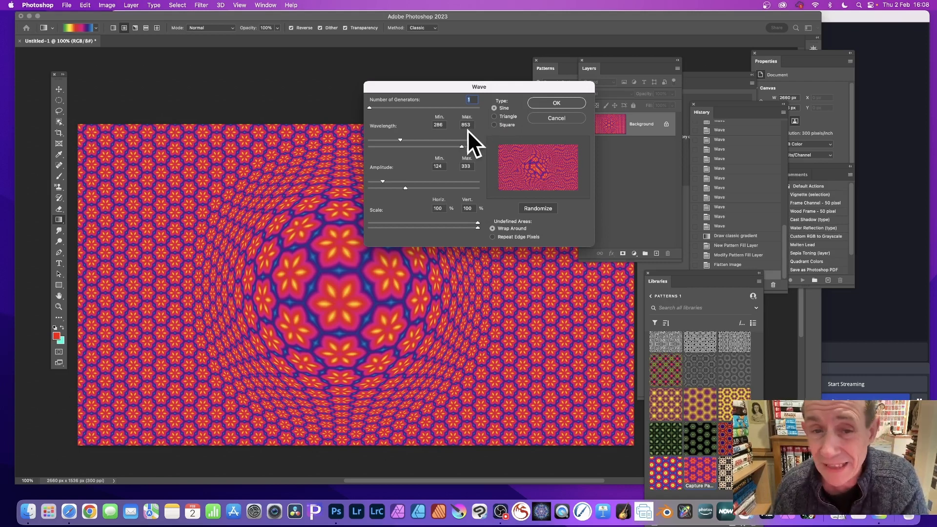
drag(401, 140, 410, 138)
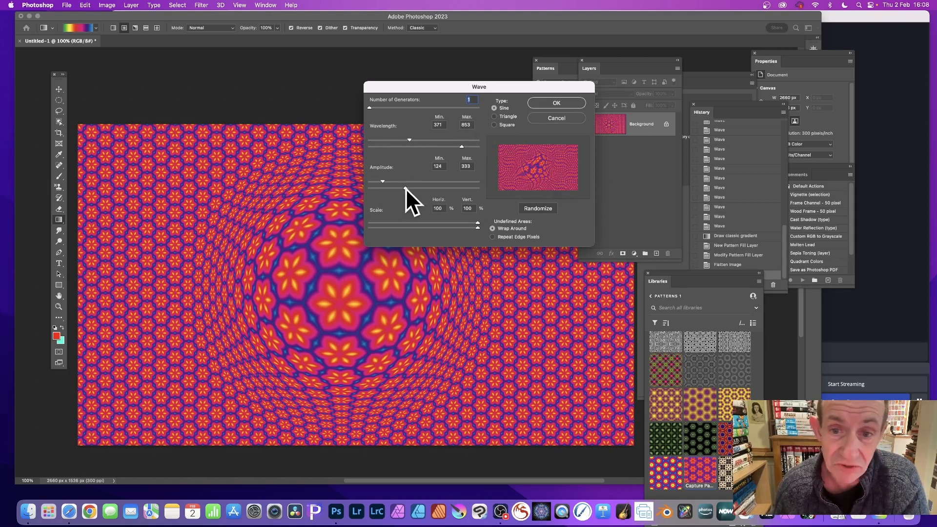
drag(405, 189, 415, 188)
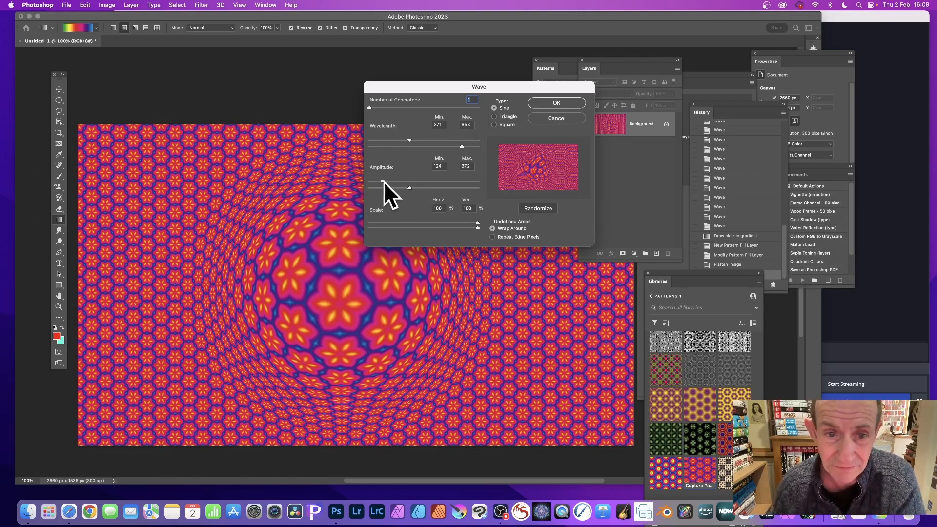
mouse_move(384, 182)
mouse_down()
mouse_move(398, 182)
mouse_move(379, 181)
mouse_up()
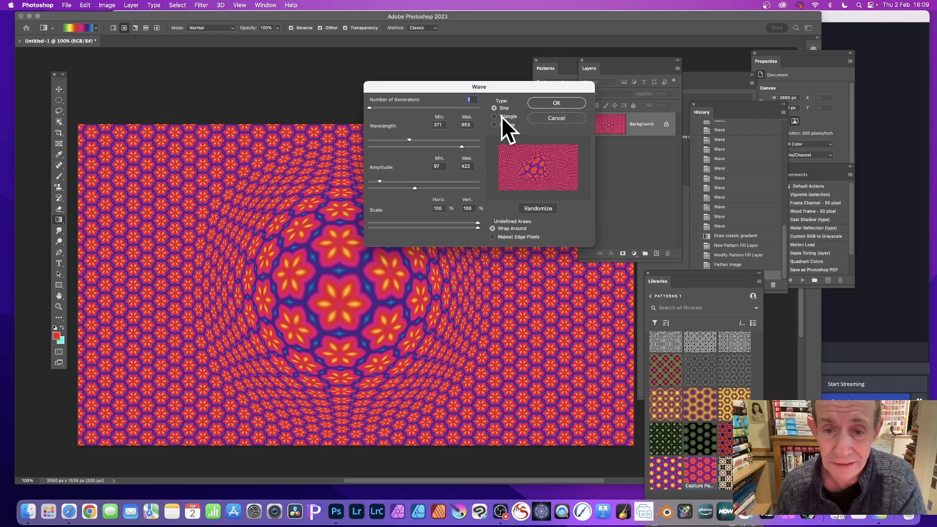
click(560, 101)
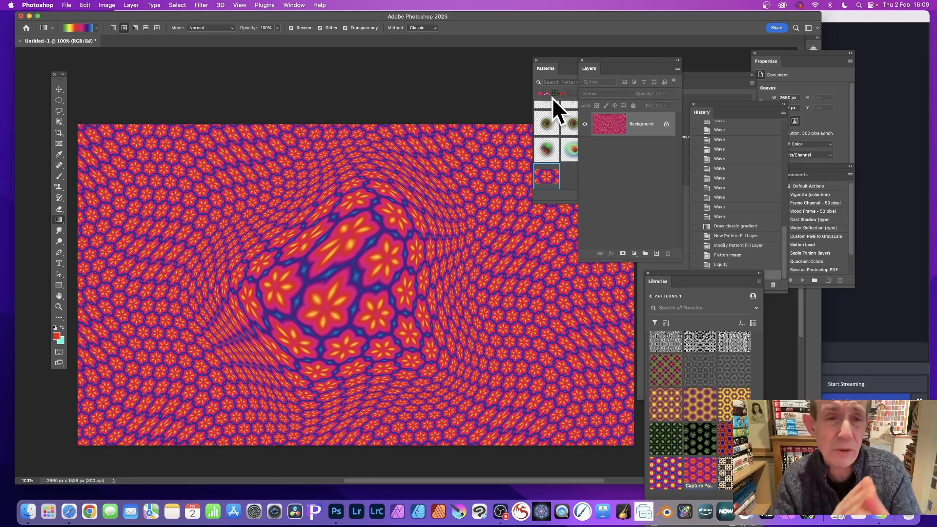
Step: Reapply the last Wave distortion more than twenty times in a row to twist the flower pattern into a grid of large spirals
click(202, 5)
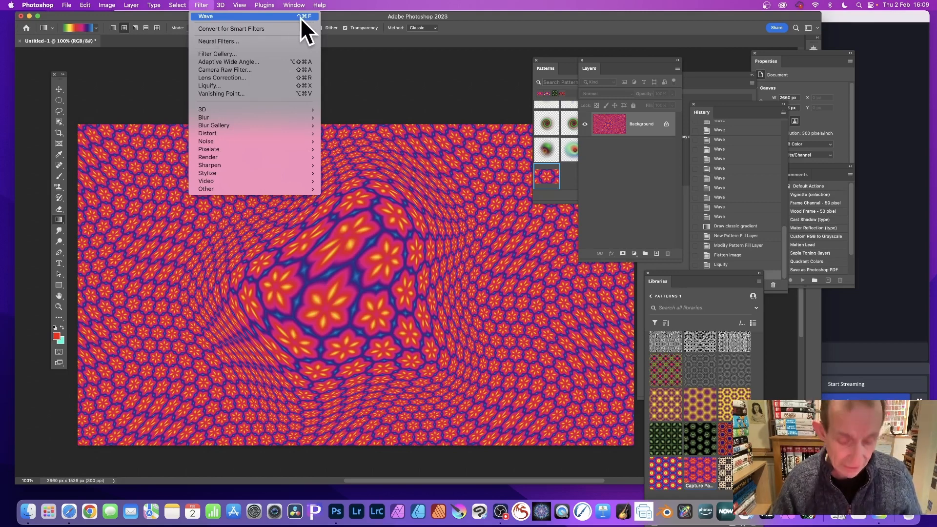
click(440, 88)
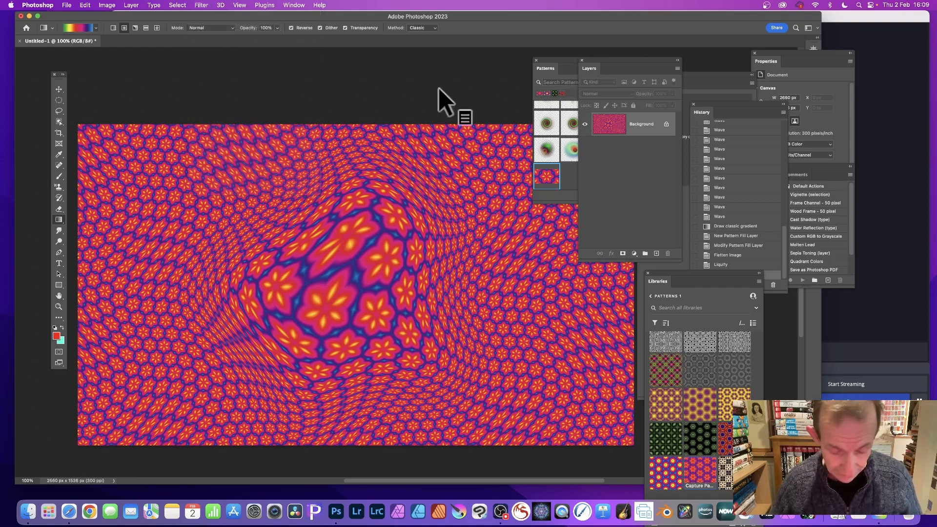
key(ctrl+super+f)
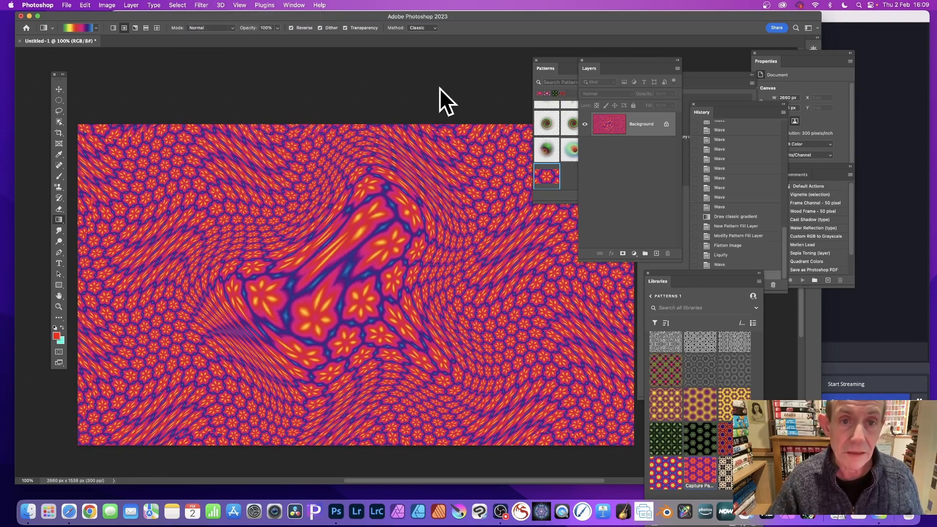
key(ctrl+super+f)
key(ctrl+super+f)
key(ctrl+super+f)
key(ctrl+super+f)
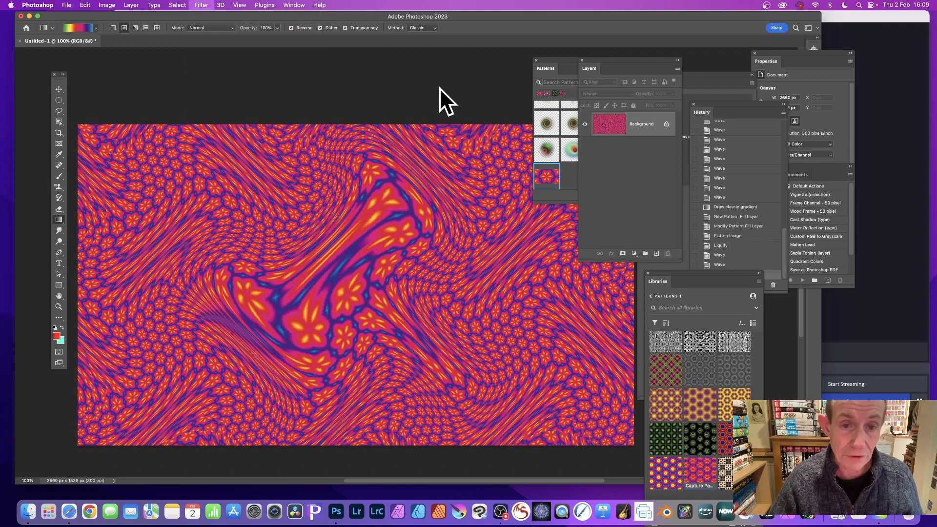
key(ctrl+super+f)
key(ctrl+super+f)
key(ctrl+super+f)
key(ctrl+super+f)
key(ctrl+super+f)
key(ctrl+super+f)
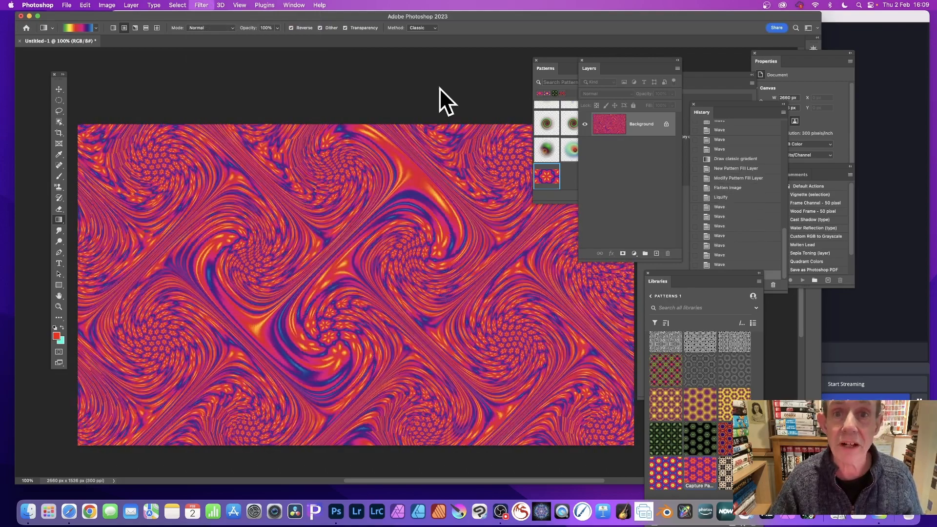
key(ctrl+super+f)
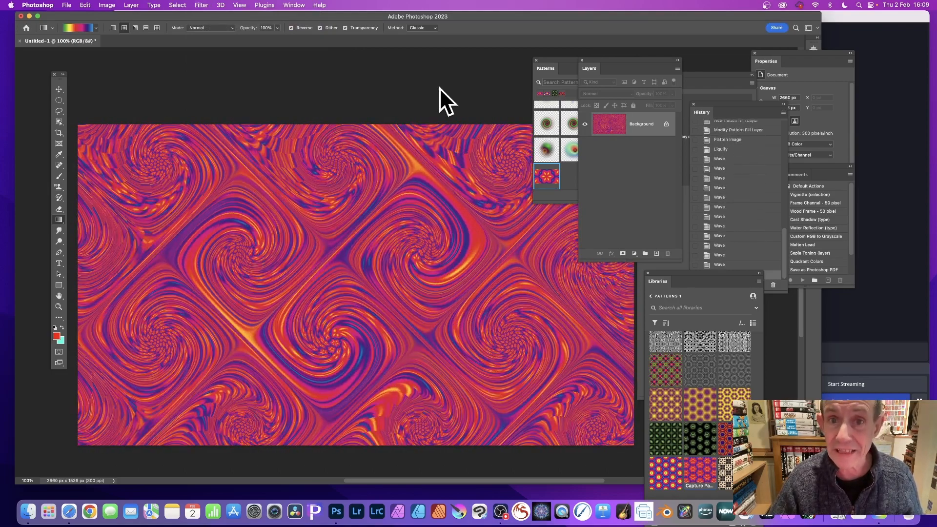
key(ctrl+super+f)
key(ctrl+super+f)
key(ctrl+super+f)
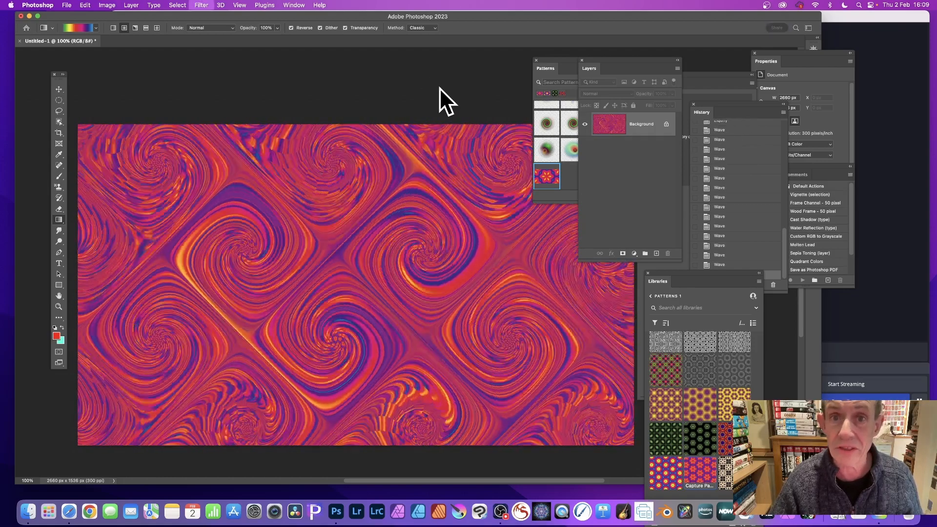
key(ctrl+super+f)
key(ctrl+super+f)
key(ctrl+super+f)
key(ctrl+super+f)
key(ctrl+super+f)
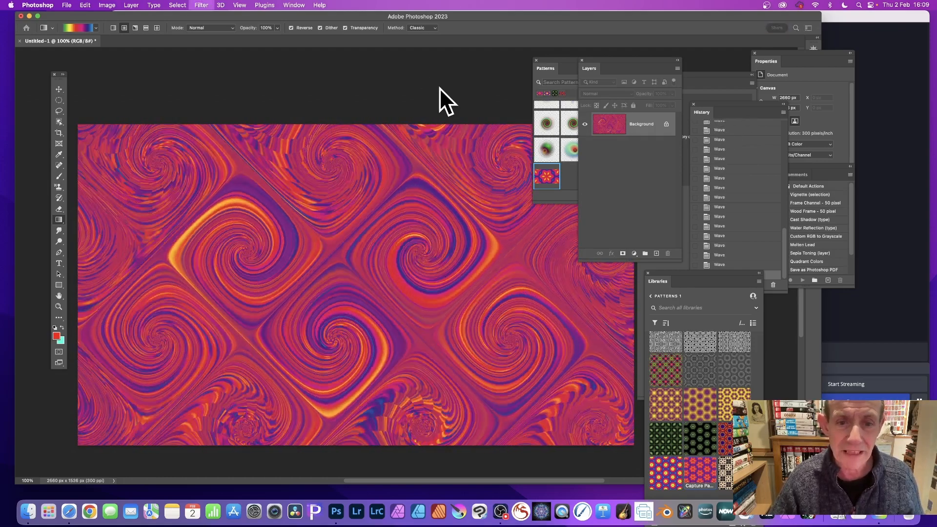
key(ctrl+super+f)
key(ctrl+super+f)
key(ctrl+super+f)
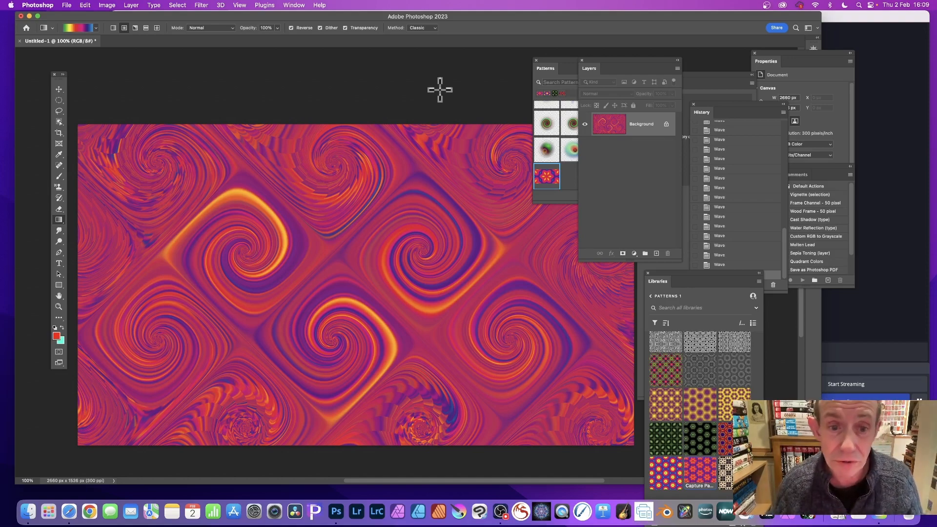
Step: Apply Auto Tone to the spiral image to strengthen its contrast and colours
click(108, 2)
mouse_move(117, 28)
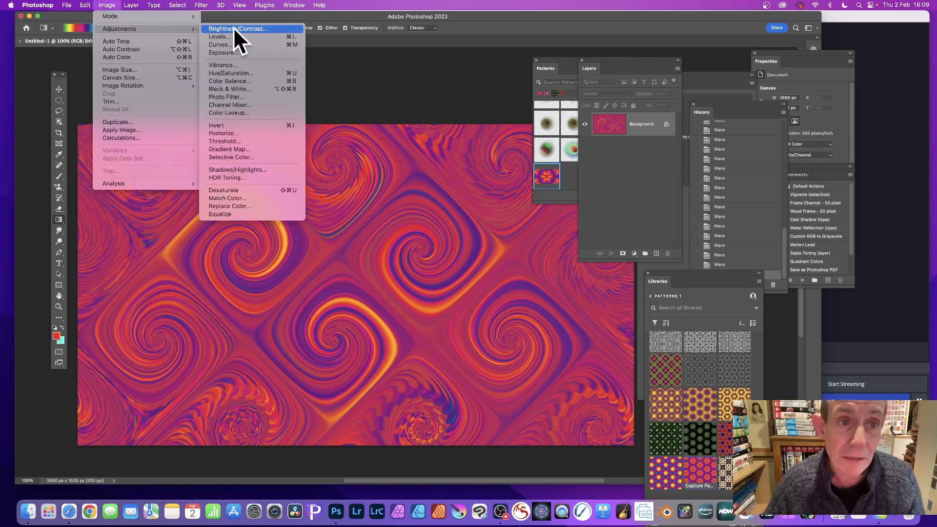
click(134, 40)
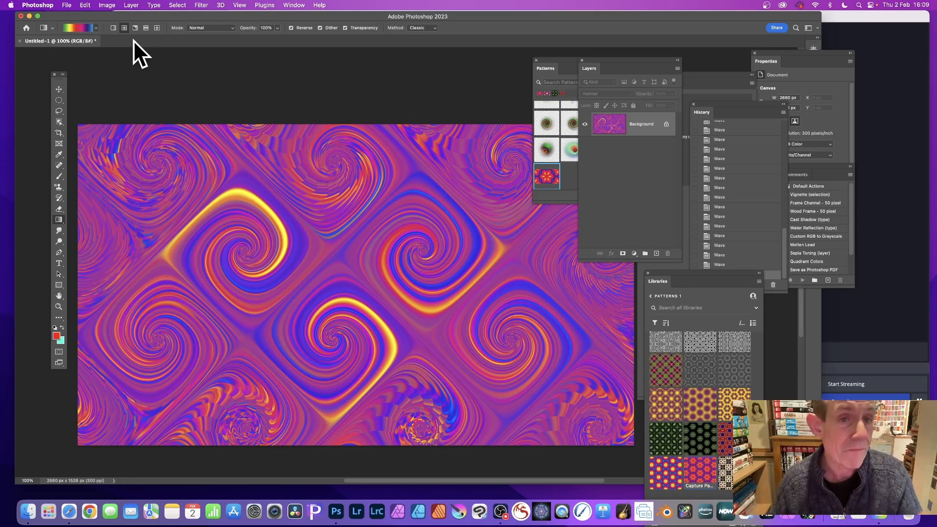
Step: Recolour the spiral image with a Hue/Saturation adjustment of hue +28 and saturation +16
click(107, 5)
mouse_move(110, 30)
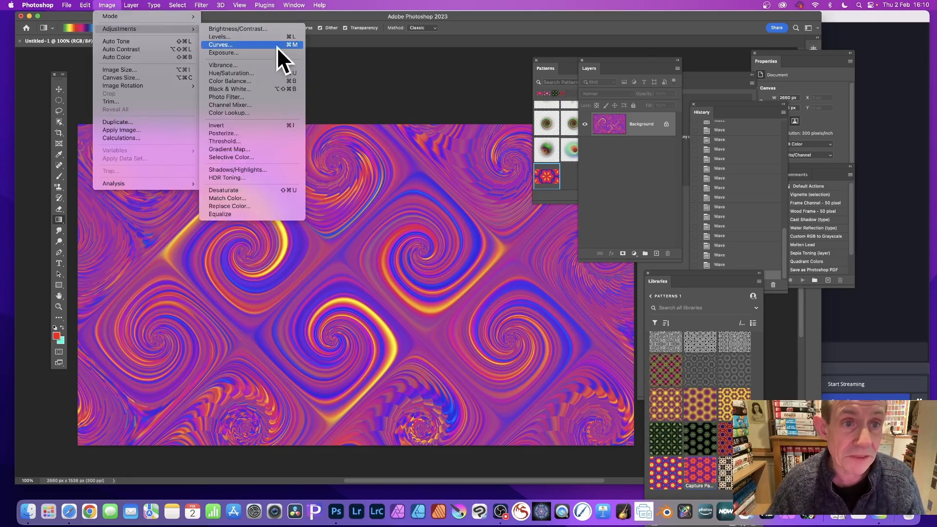
click(237, 73)
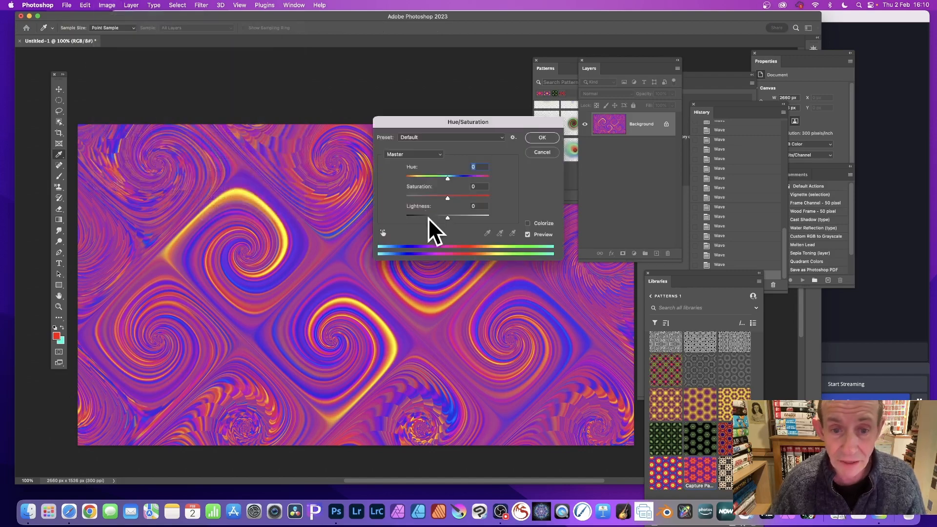
drag(451, 178, 455, 196)
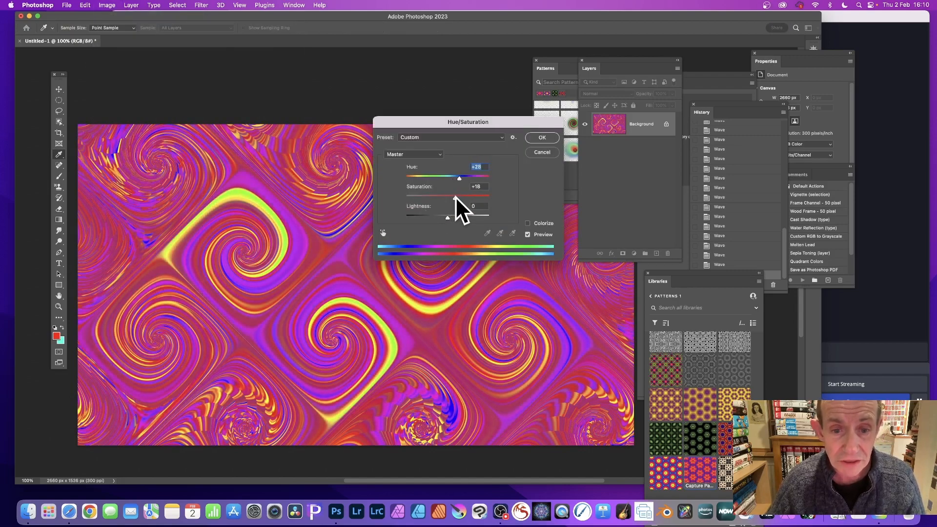
click(542, 138)
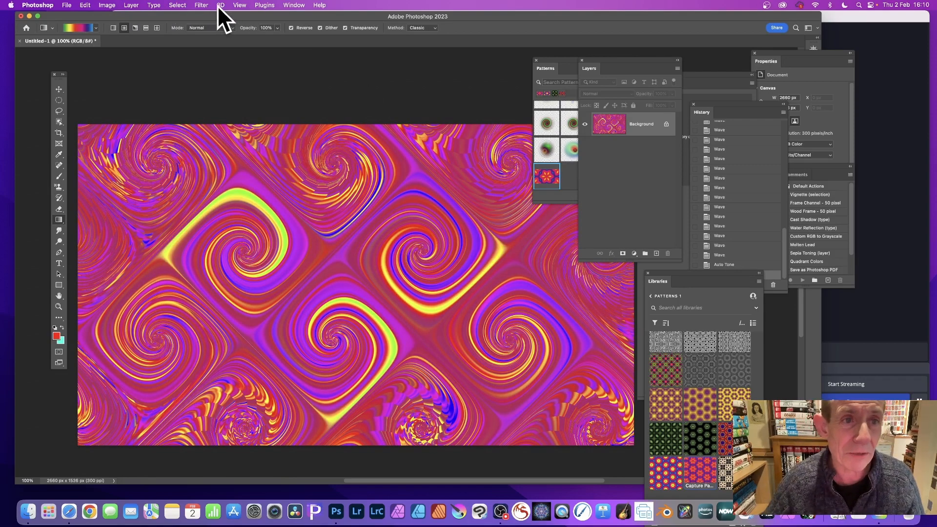
Step: Reapply the last Wave distortion to the recoloured spiral image
click(203, 5)
click(204, 16)
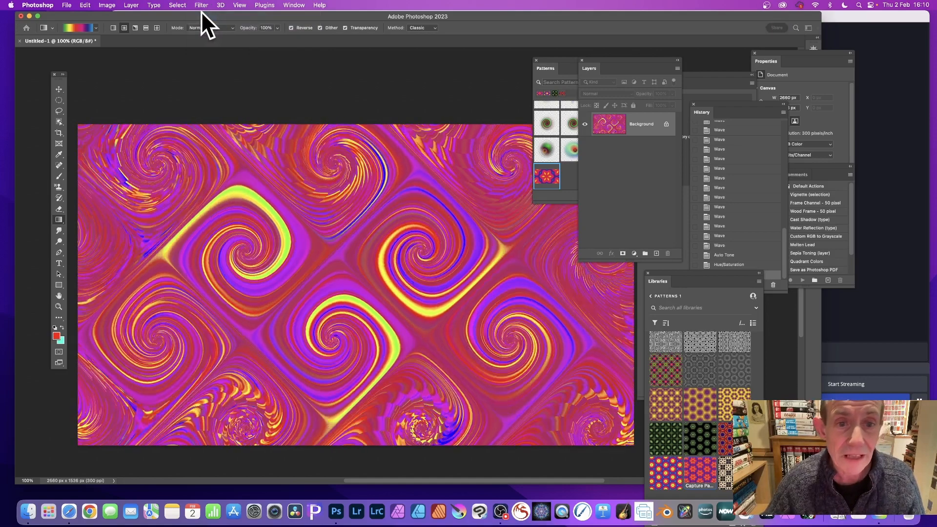